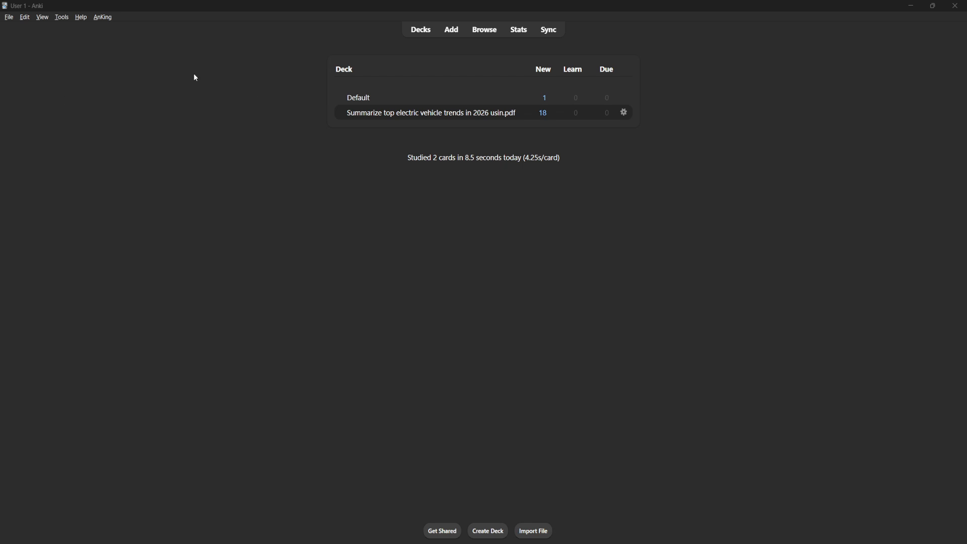
# Open the add-on installation prompt and close it, and check that Quizlet to Anki 21 Importer with audio support is in the add-ons list.
pyautogui.click(62, 18)
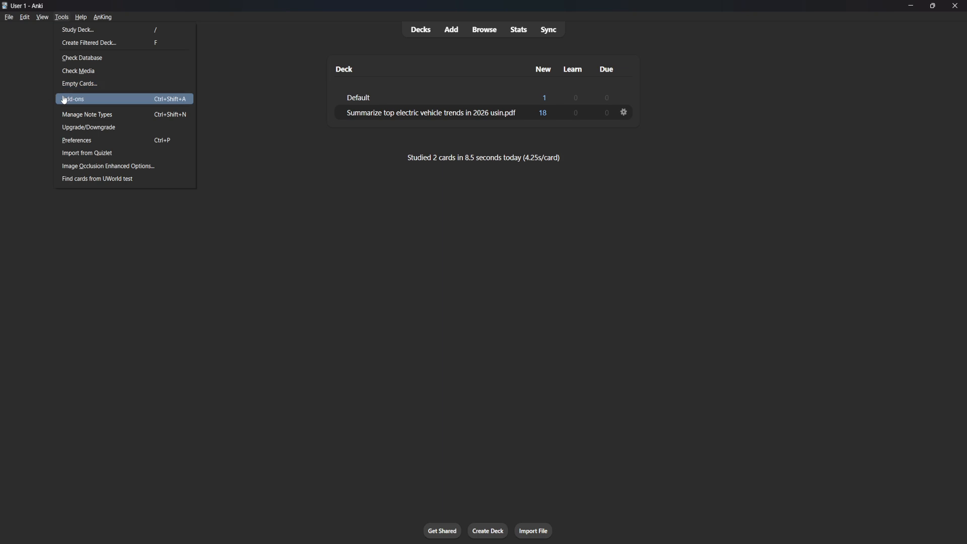
pyautogui.click(79, 99)
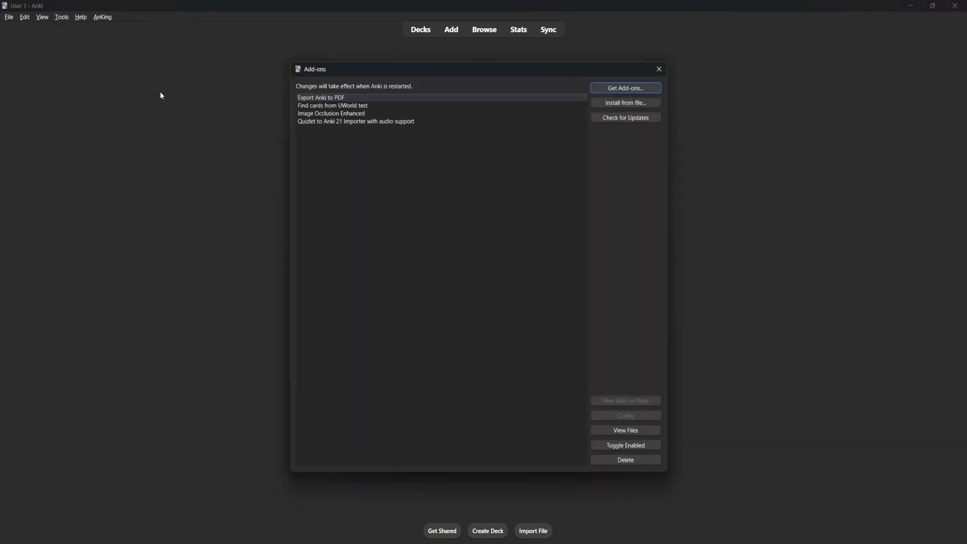
pyautogui.click(610, 88)
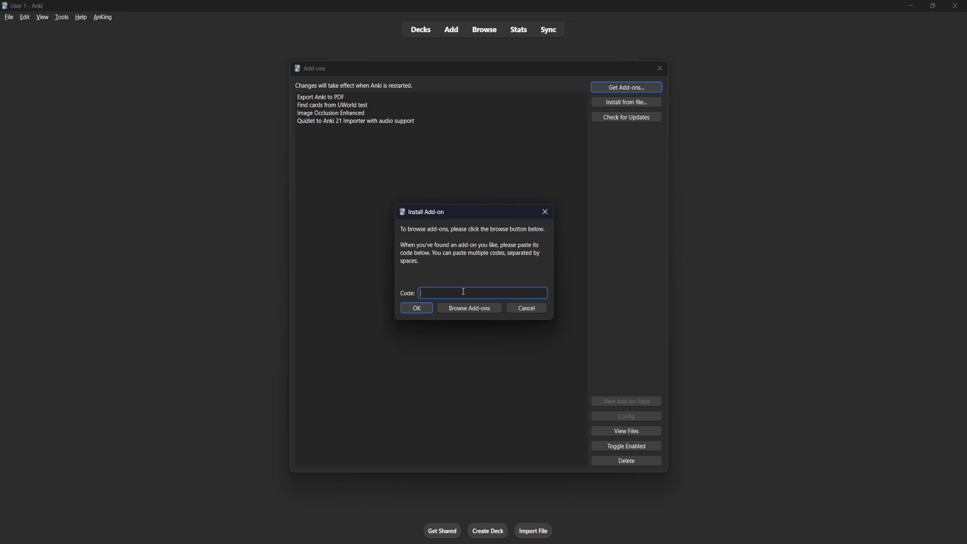
pyautogui.hotkey('ctrl', 'v')
pyautogui.click(548, 211)
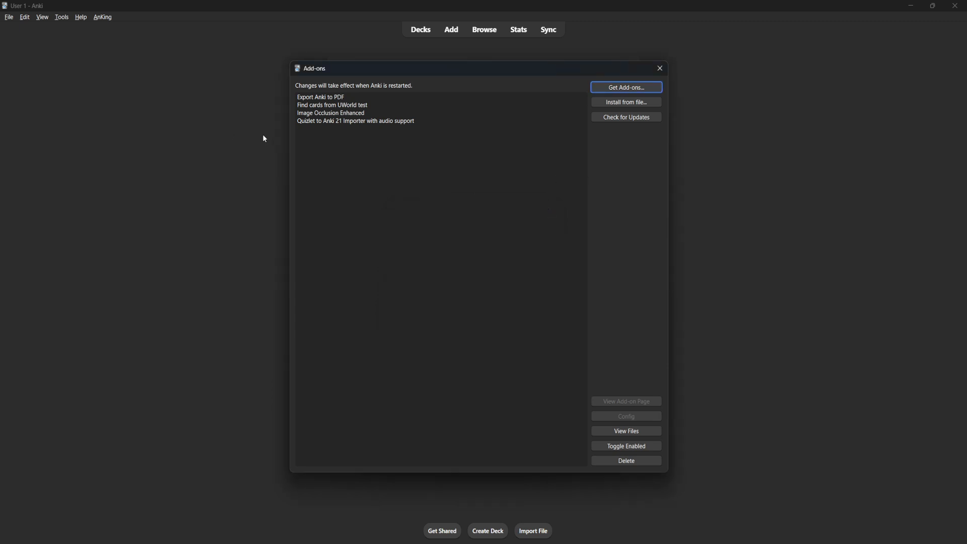
pyautogui.click(301, 122)
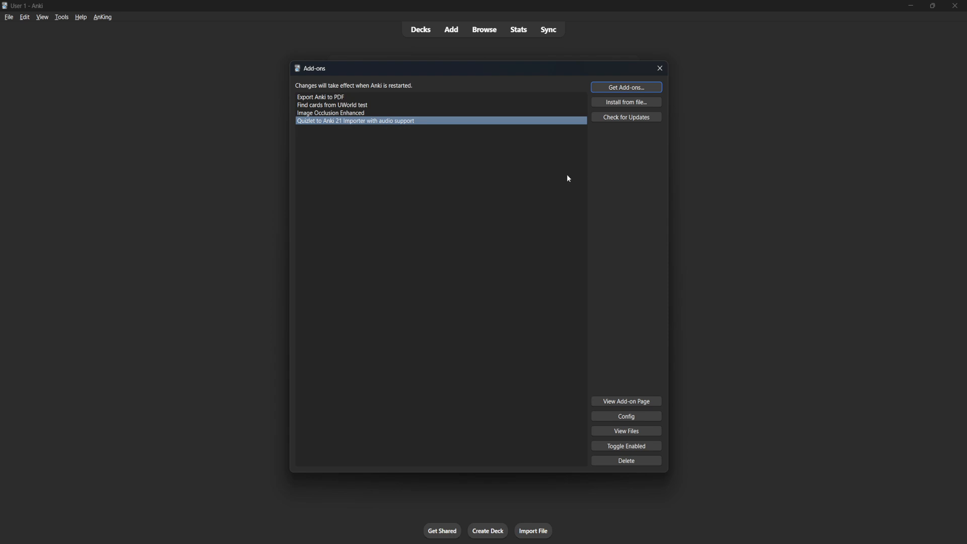
pyautogui.click(665, 71)
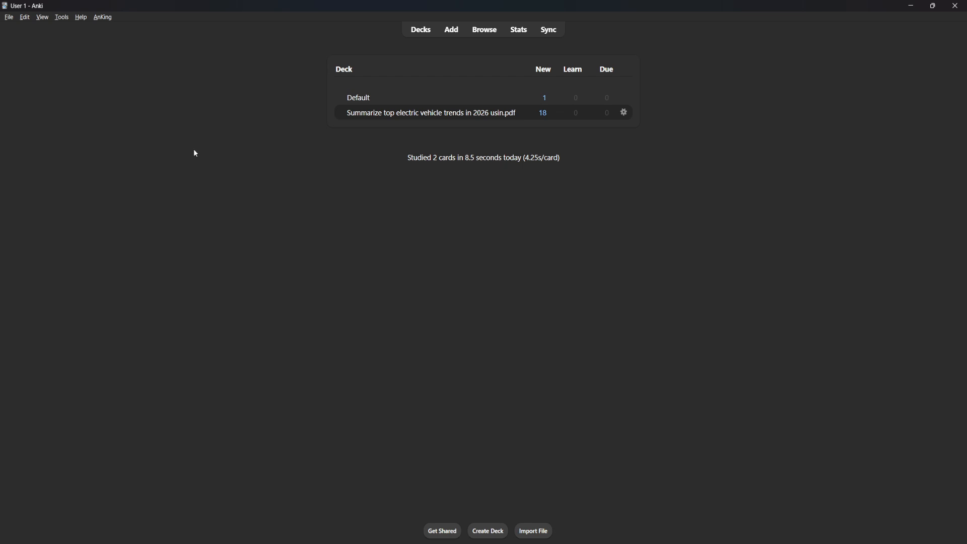
# Open the Import from Quizlet tool and move its window below the deck list.
pyautogui.click(62, 18)
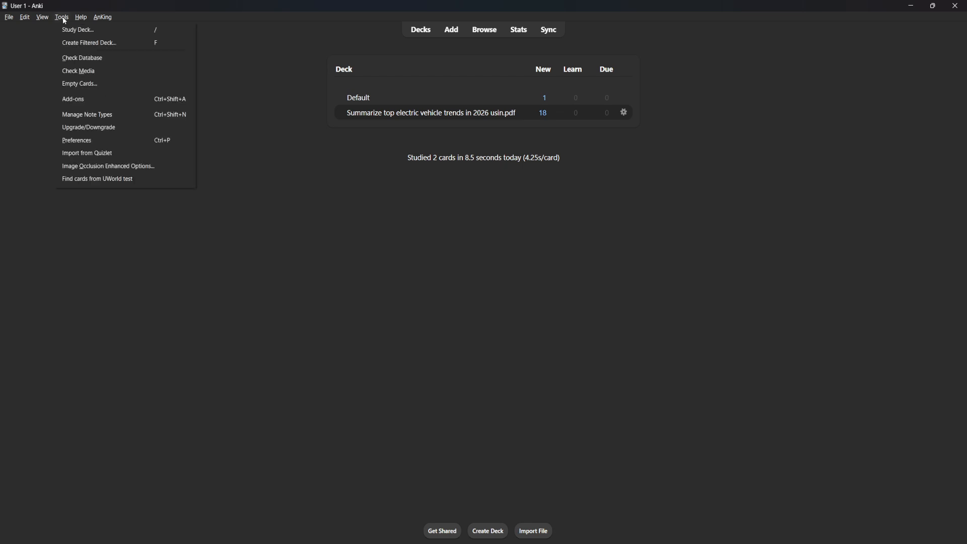
pyautogui.click(121, 156)
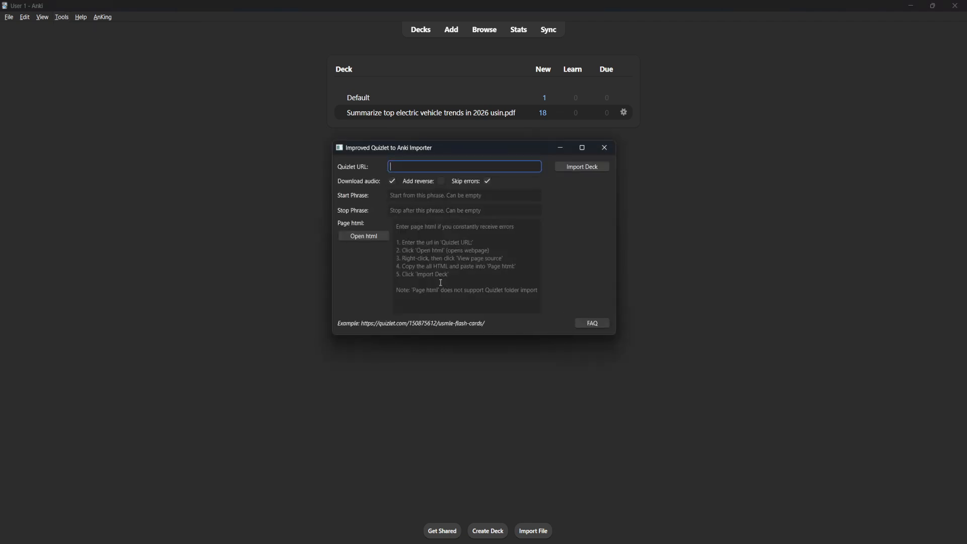
pyautogui.moveTo(505, 154); pyautogui.dragTo(487, 229)
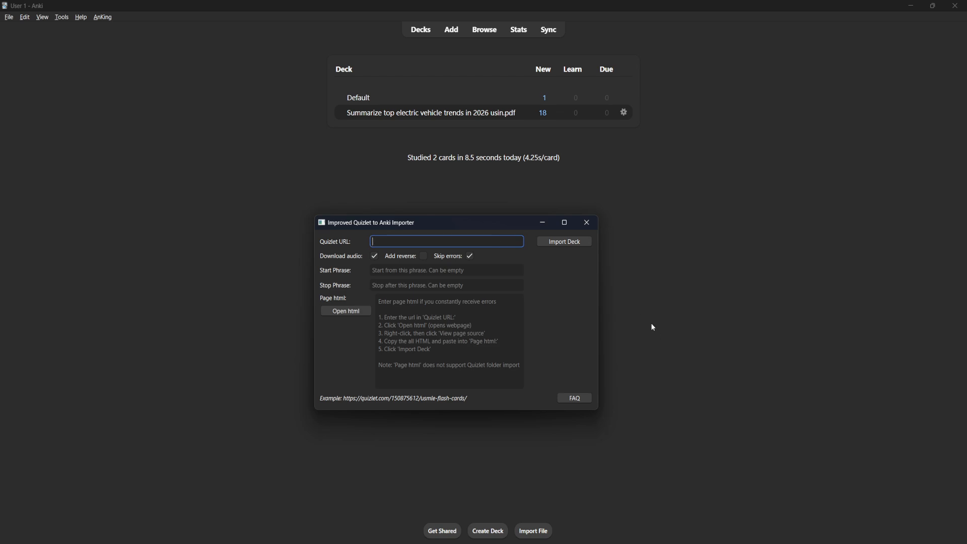
# Switch to Quizlet in the browser and examine the save and additional options of the General trivia set.
pyautogui.hotkey('alt', 'Tab')
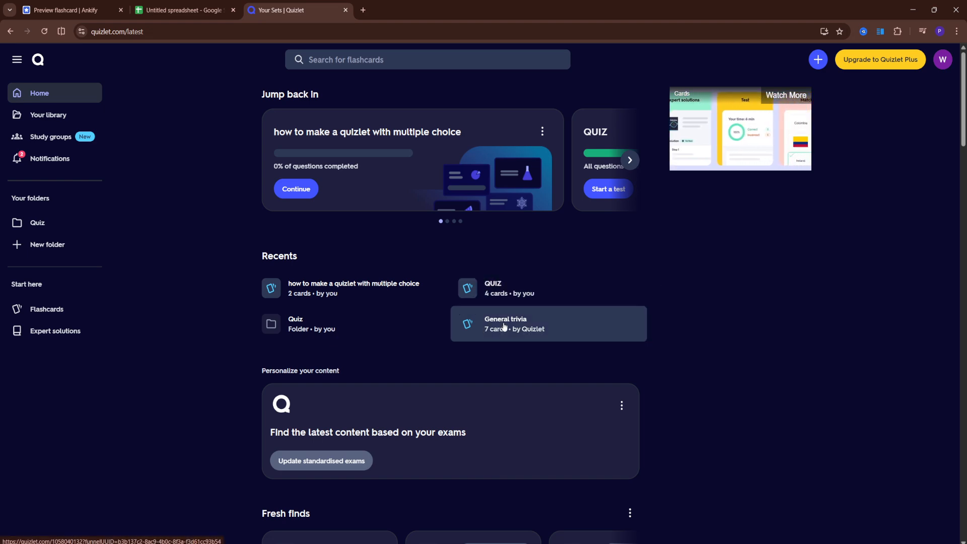
pyautogui.click(521, 326)
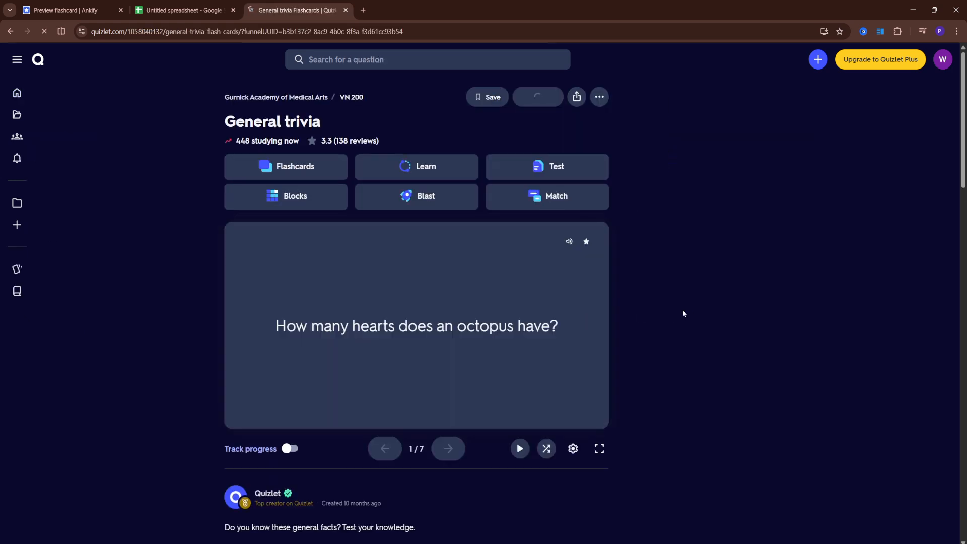
pyautogui.click(599, 97)
pyautogui.click(488, 98)
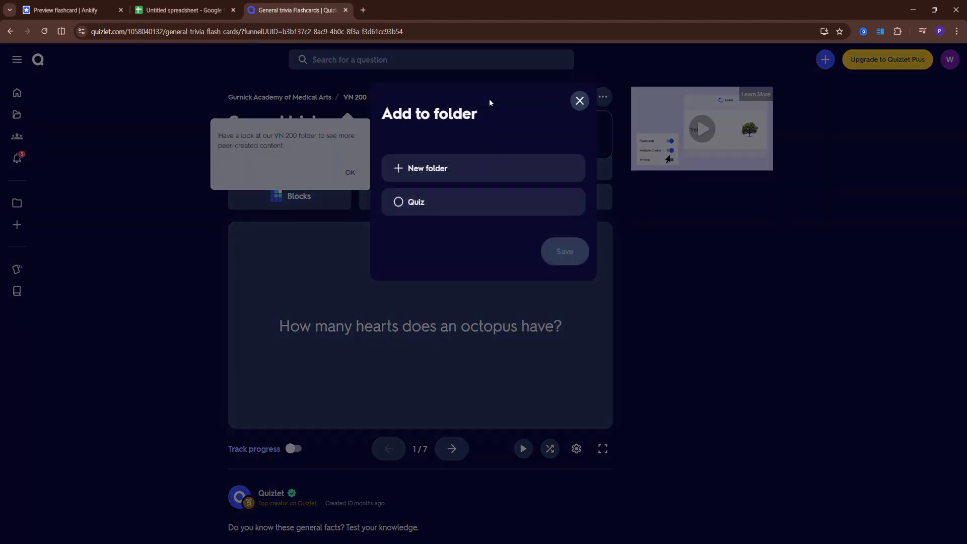
pyautogui.click(579, 100)
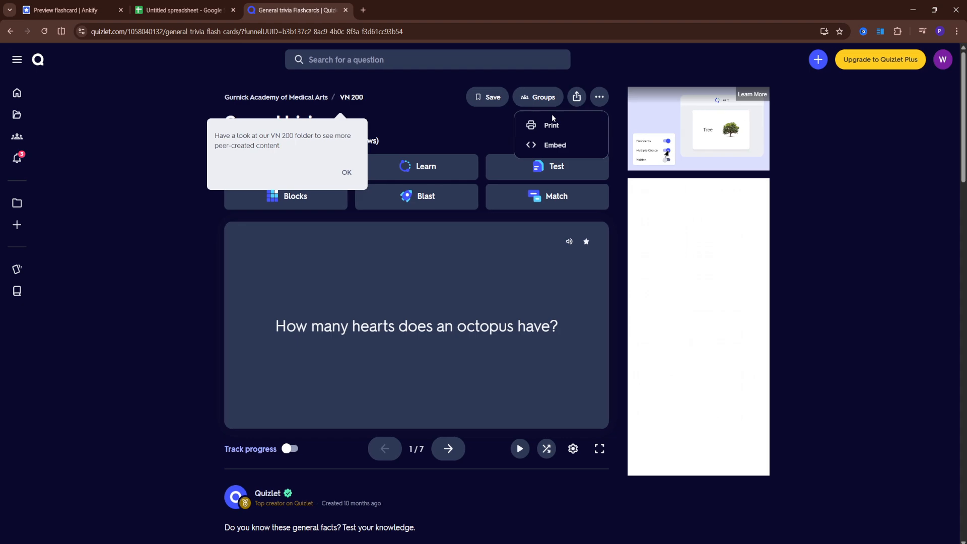
pyautogui.click(415, 137)
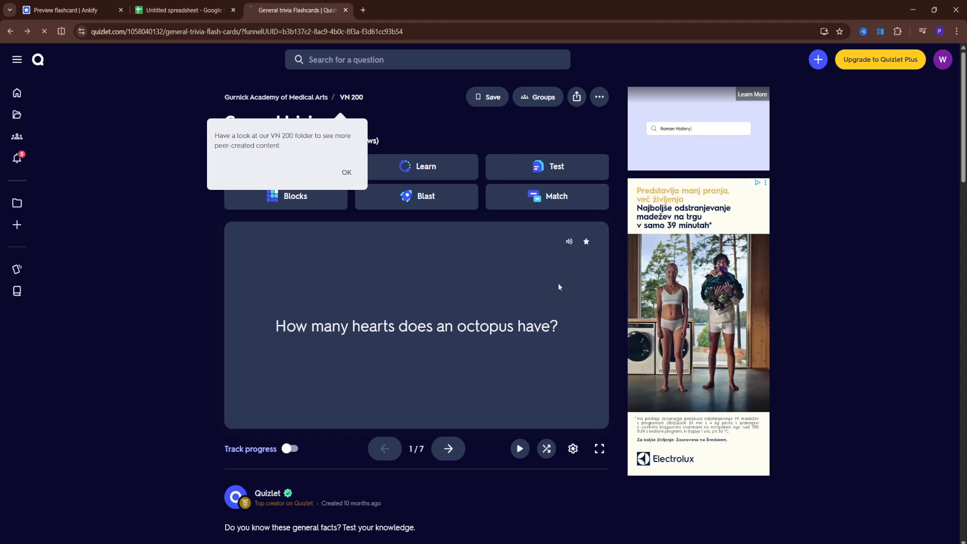
pyautogui.scroll(-4, 557, 282)
# Leave the General trivia set, open the self-made QUIZ set and copy its share link.
pyautogui.hotkey('alt', 'Left')
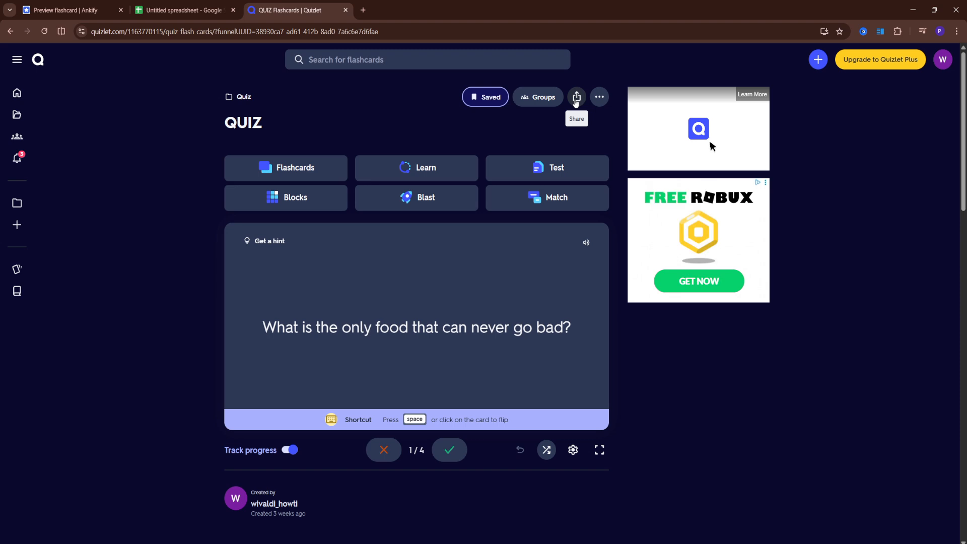
pyautogui.click(577, 97)
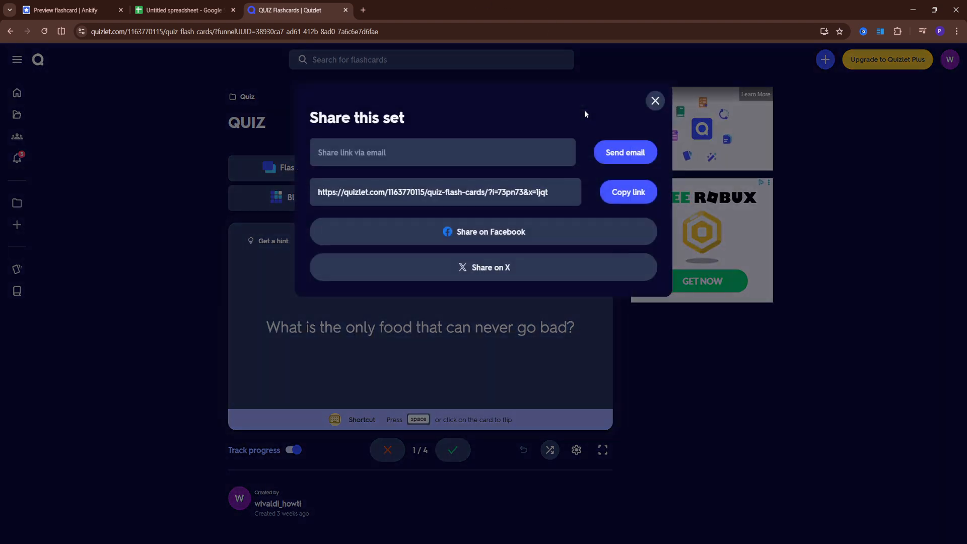
pyautogui.click(550, 194)
pyautogui.hotkey('ctrl', 'c')
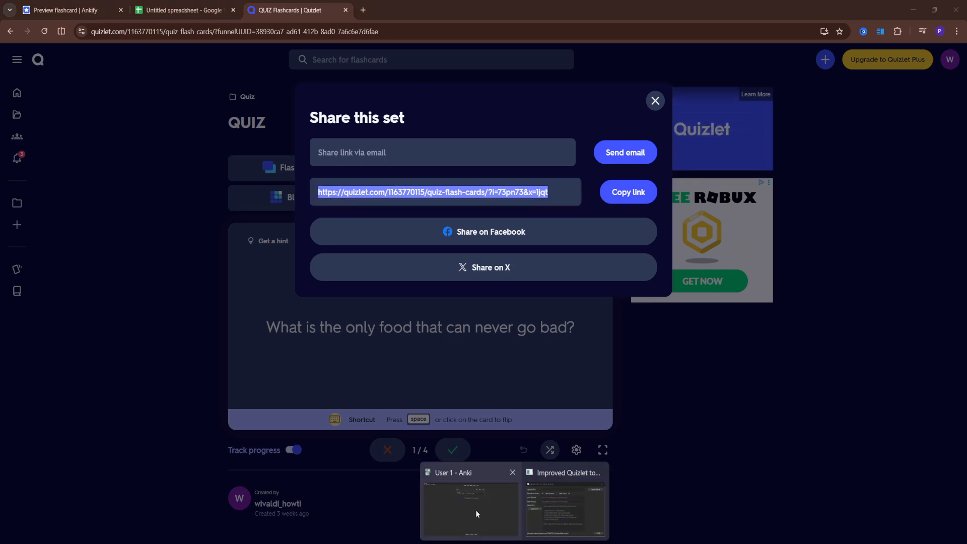
# Switch to the Quizlet importer in Anki and try to import the QUIZ deck using the copied share link as the Quizlet URL.
pyautogui.click(537, 507)
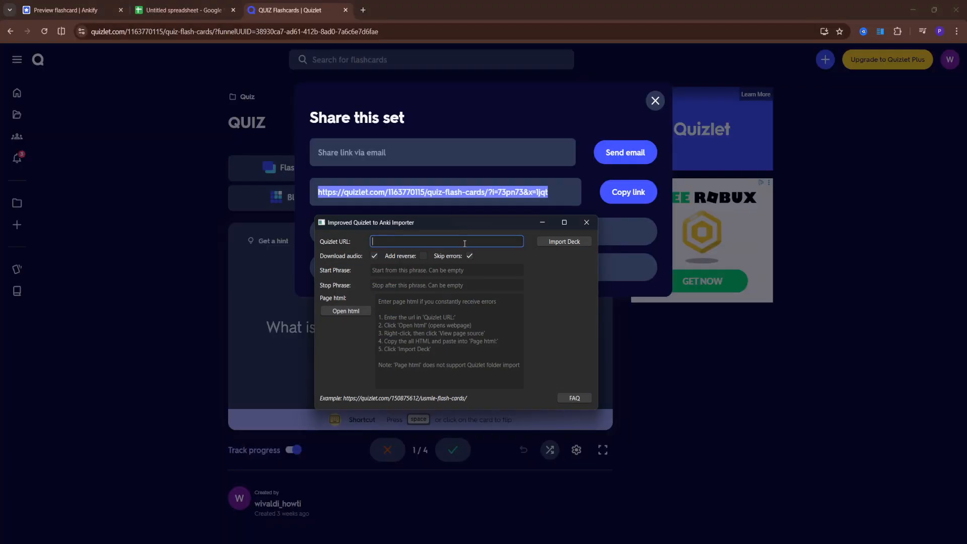
pyautogui.click(514, 542)
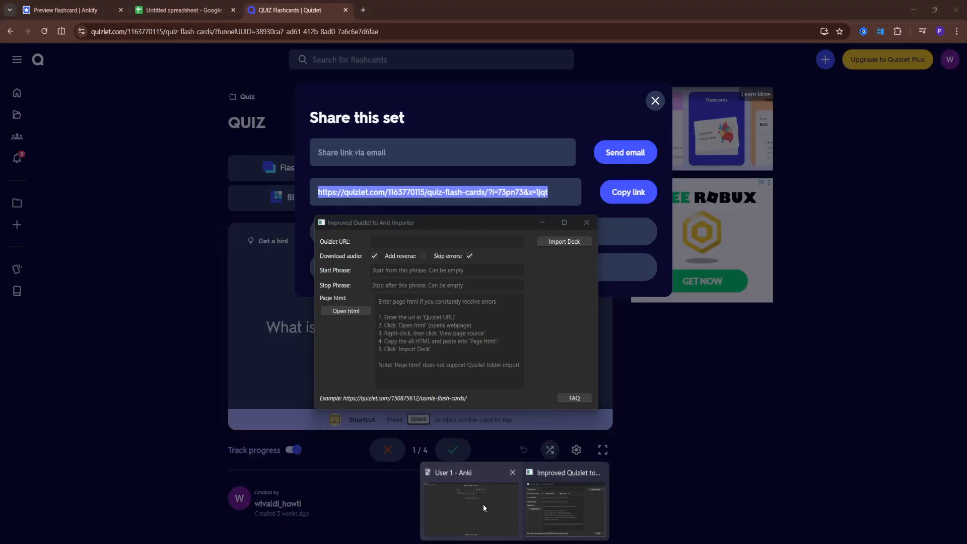
pyautogui.click(482, 503)
pyautogui.click(549, 529)
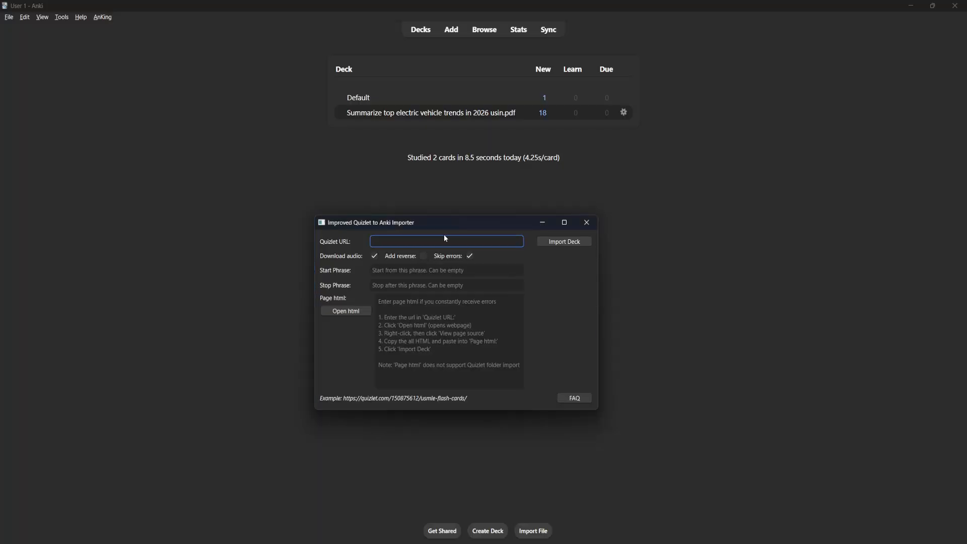
pyautogui.hotkey('ctrl', 'v')
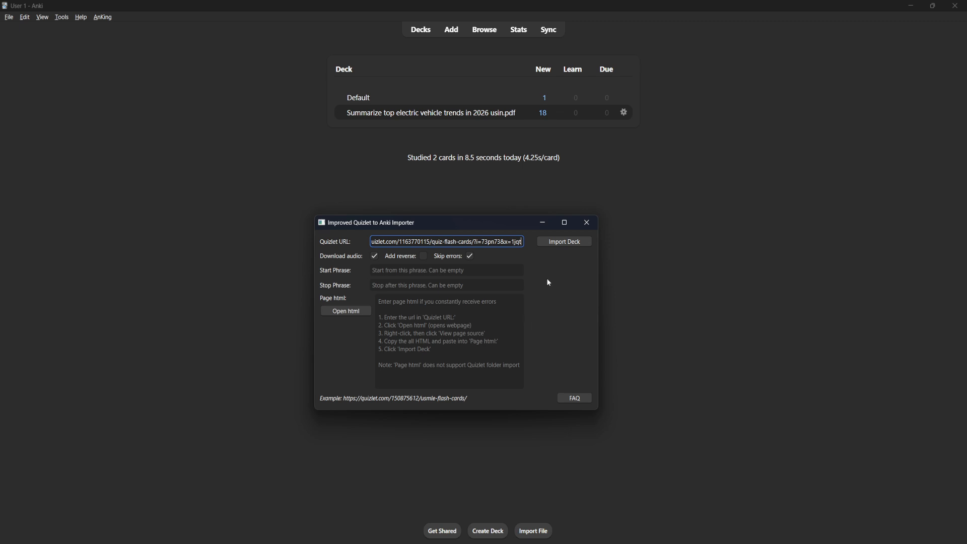
pyautogui.click(566, 242)
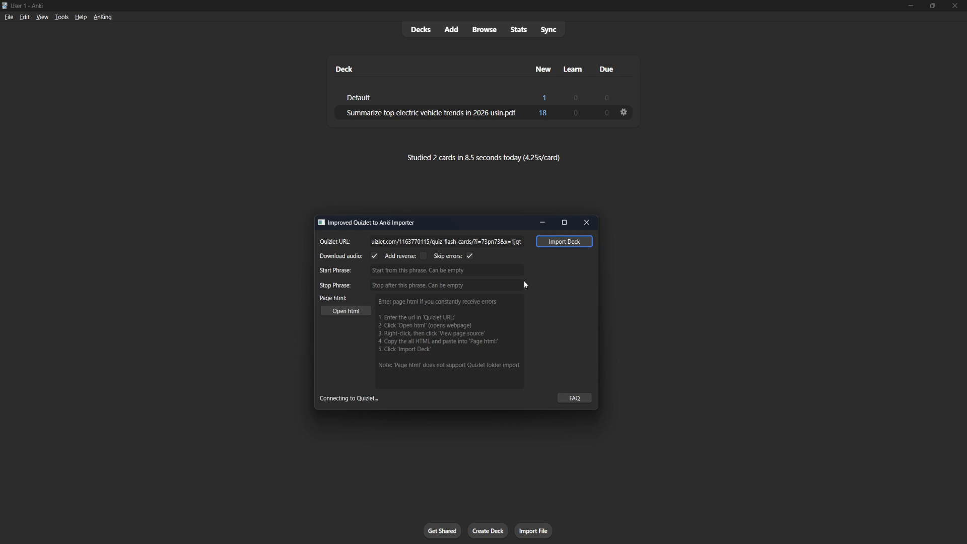
pyautogui.moveTo(516, 226); pyautogui.dragTo(848, 69)
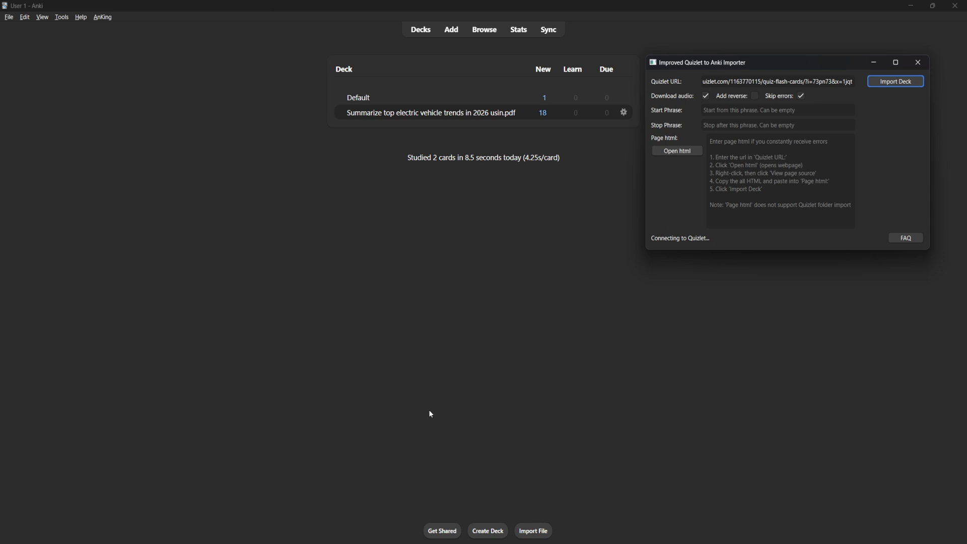
pyautogui.click(366, 266)
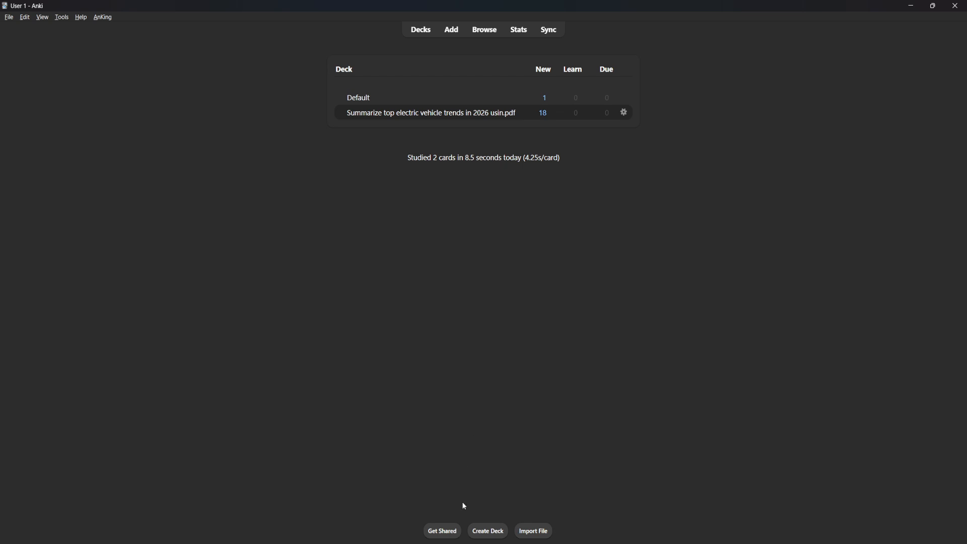
# Switch back to Quizlet and export the QUIZ set, copying its content with New Line between rows.
pyautogui.hotkey('alt', 'Tab')
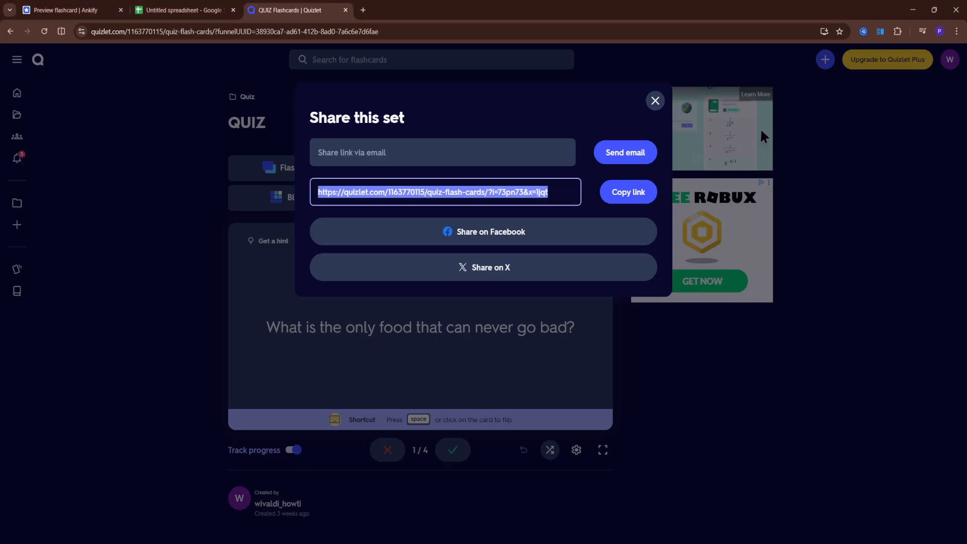
pyautogui.click(654, 101)
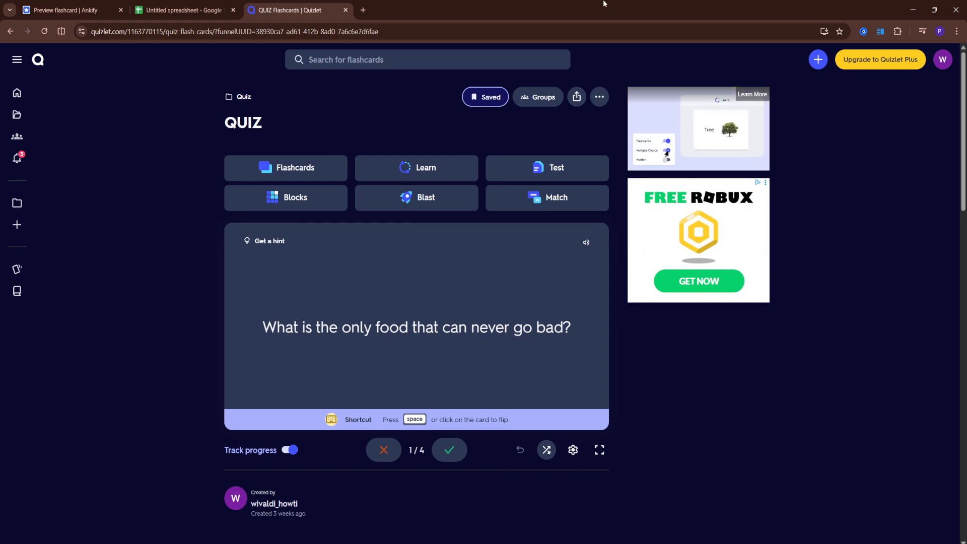
pyautogui.click(601, 98)
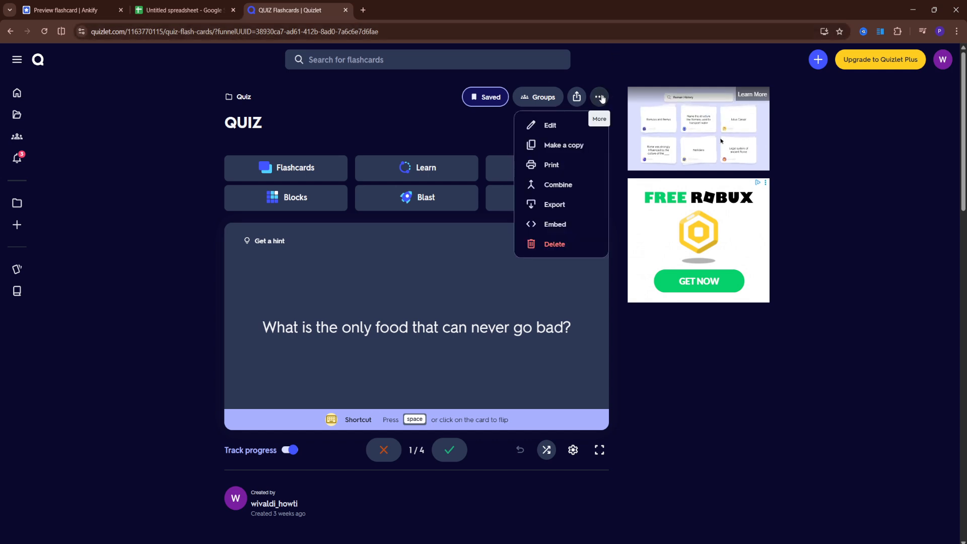
pyautogui.click(559, 206)
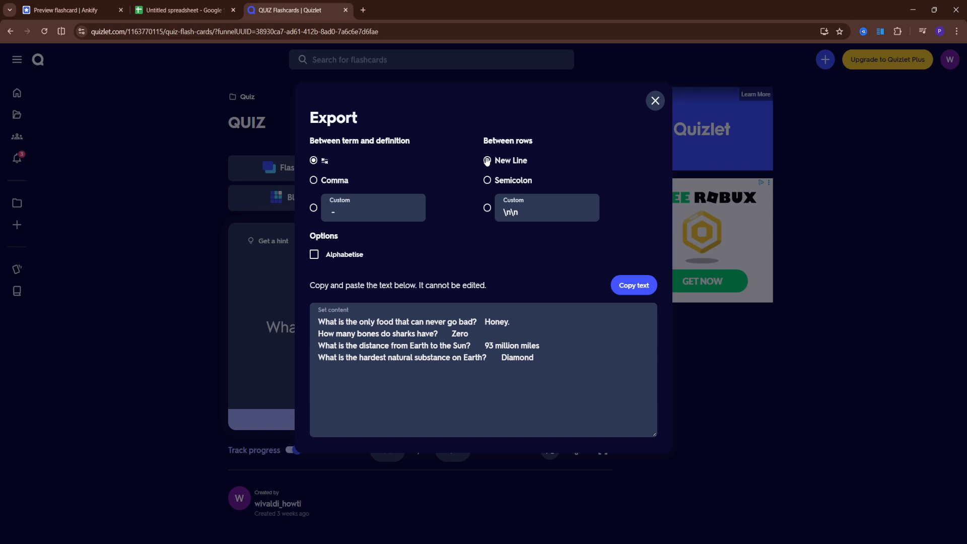
pyautogui.click(629, 288)
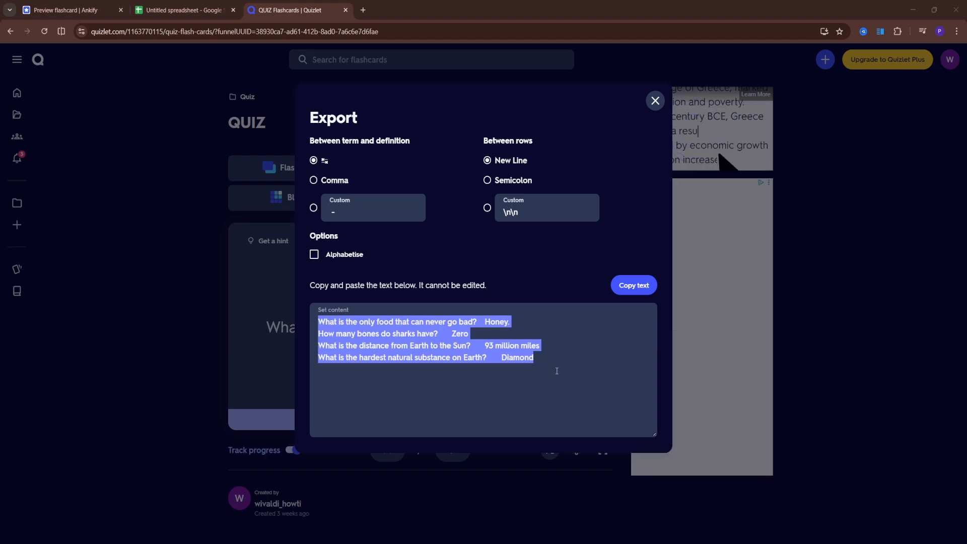
# Open Notepad, dismiss the missing-file message and paste the exported flashcard text into a new tab.
pyautogui.press('Return')
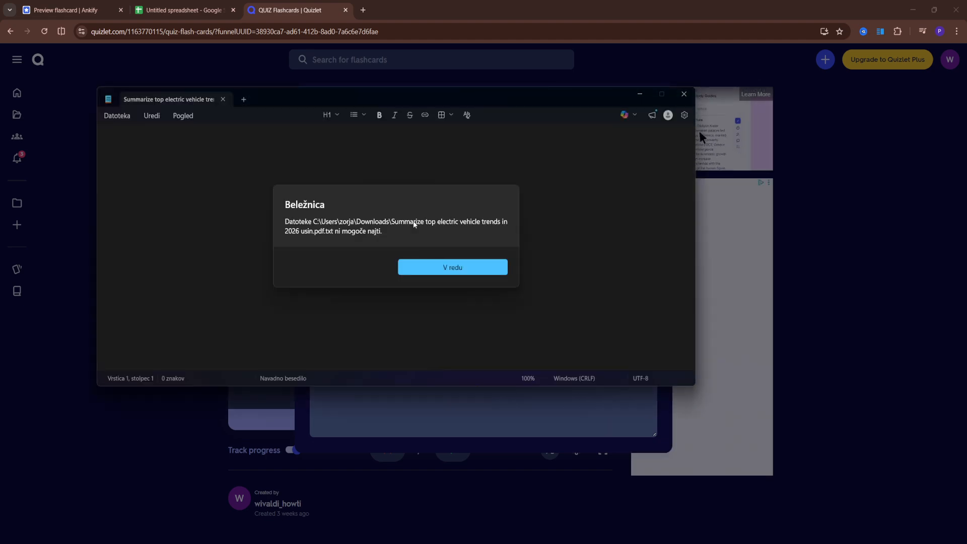
pyautogui.click(430, 267)
pyautogui.click(245, 99)
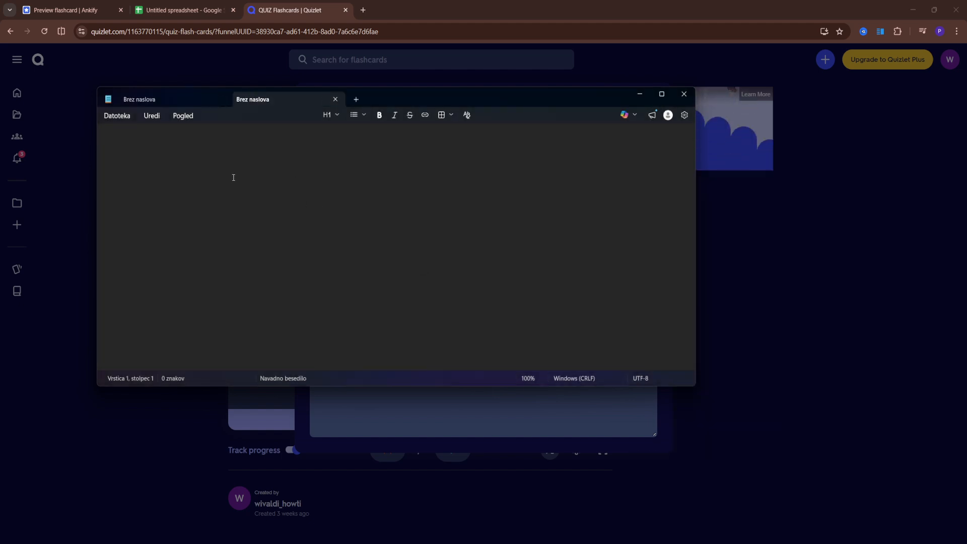
pyautogui.hotkey('ctrl', 'v')
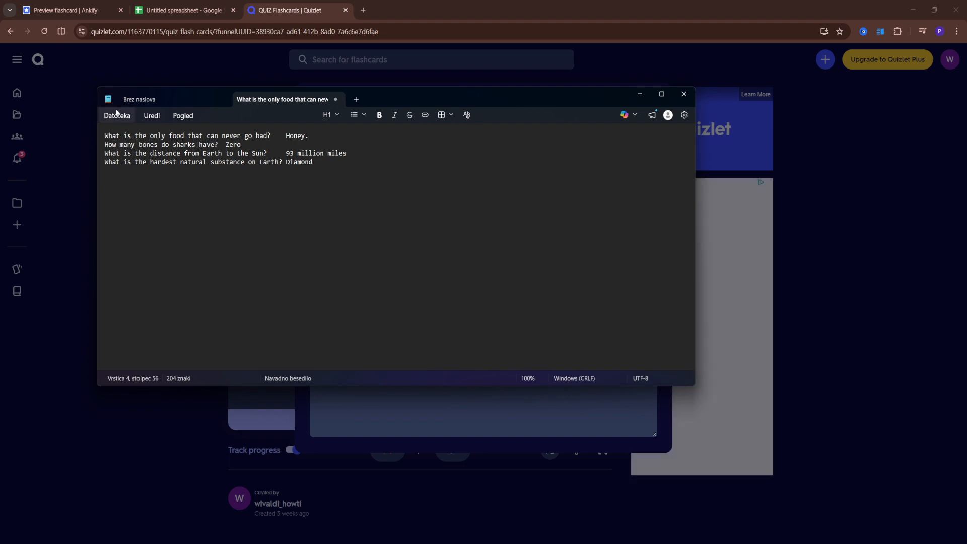
# Save the flashcard text in the Downloads folder as "What is the only food that can neve", a UTF-8 text document, and close Notepad.
pyautogui.click(117, 114)
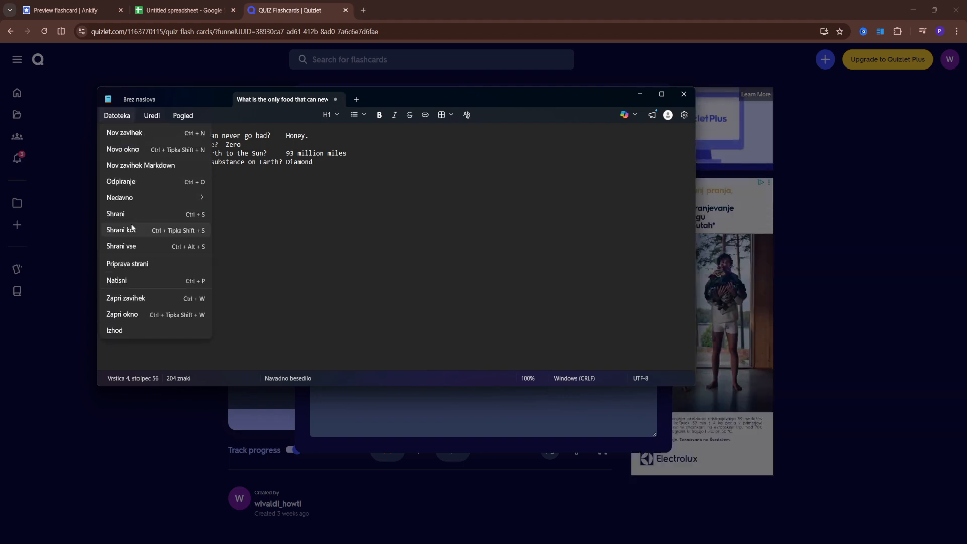
pyautogui.click(121, 229)
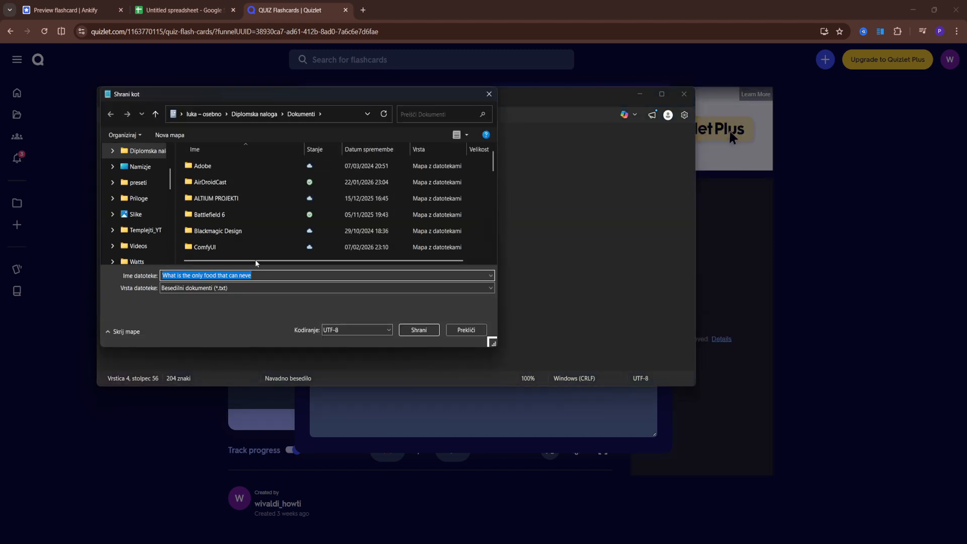
pyautogui.scroll(-3, 134, 212)
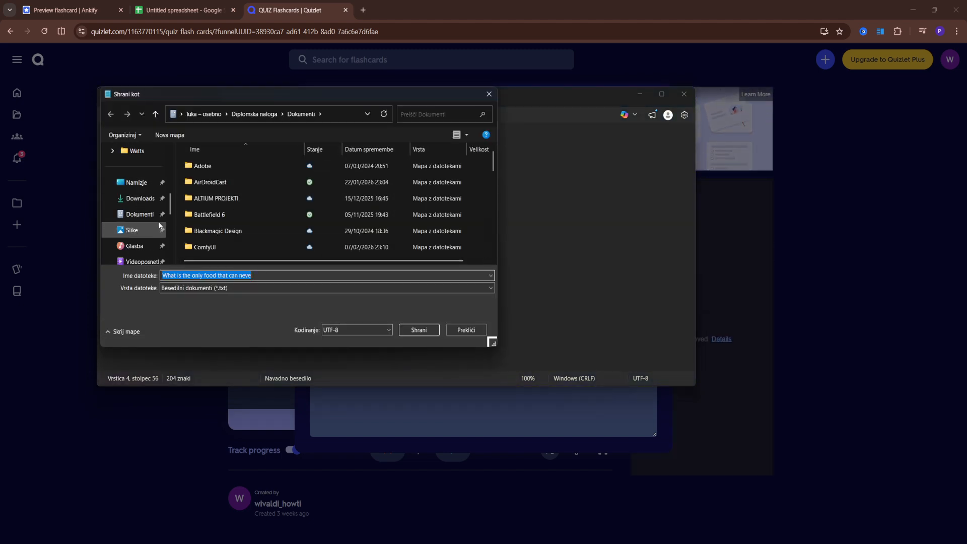
pyautogui.click(143, 198)
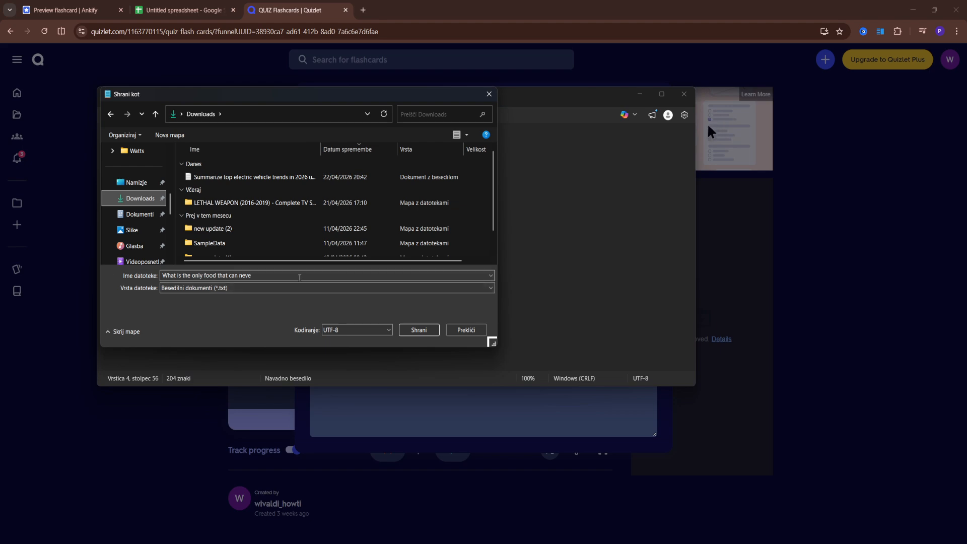
pyautogui.click(299, 277)
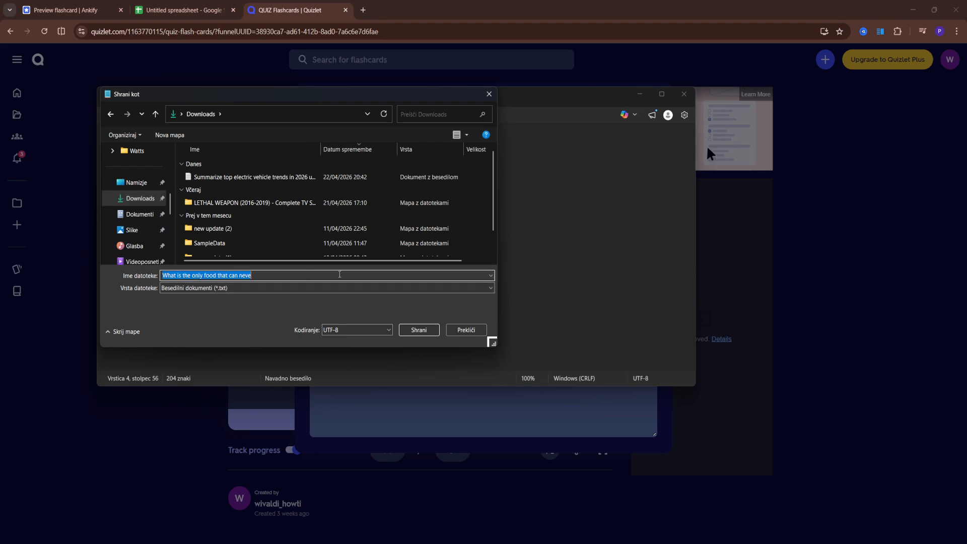
pyautogui.click(413, 332)
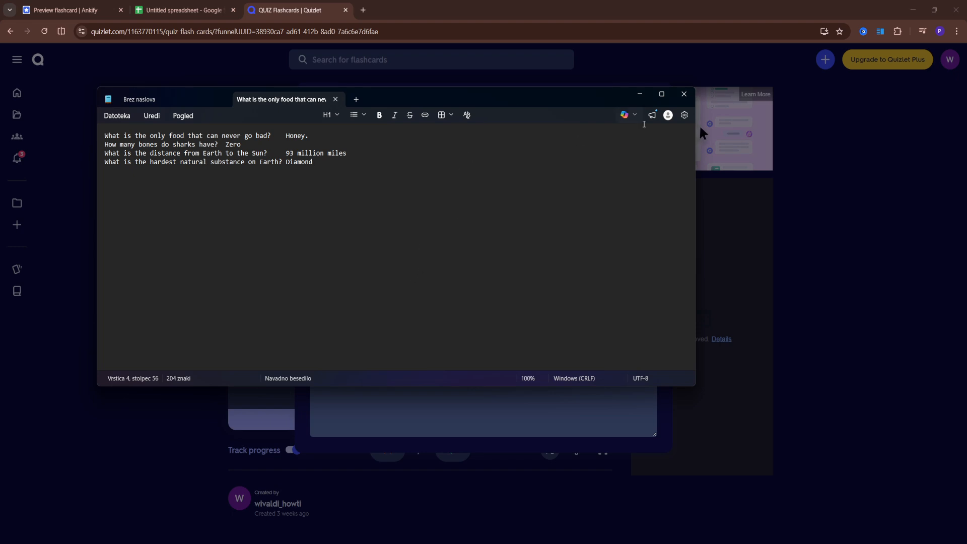
pyautogui.click(684, 94)
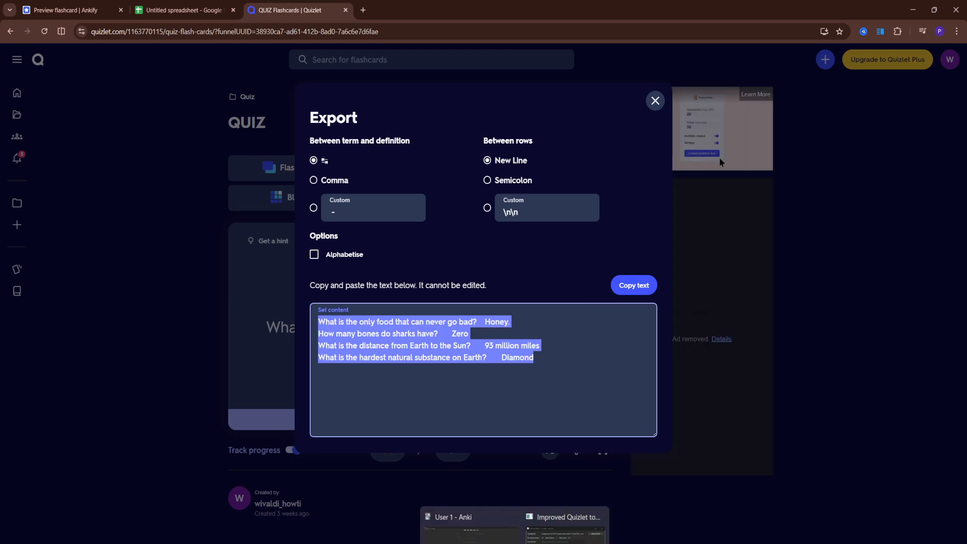
# Switch to Anki, bring up the Improved Quizlet to Anki Importer window and close it.
pyautogui.moveTo(479, 516)
pyautogui.click(479, 483)
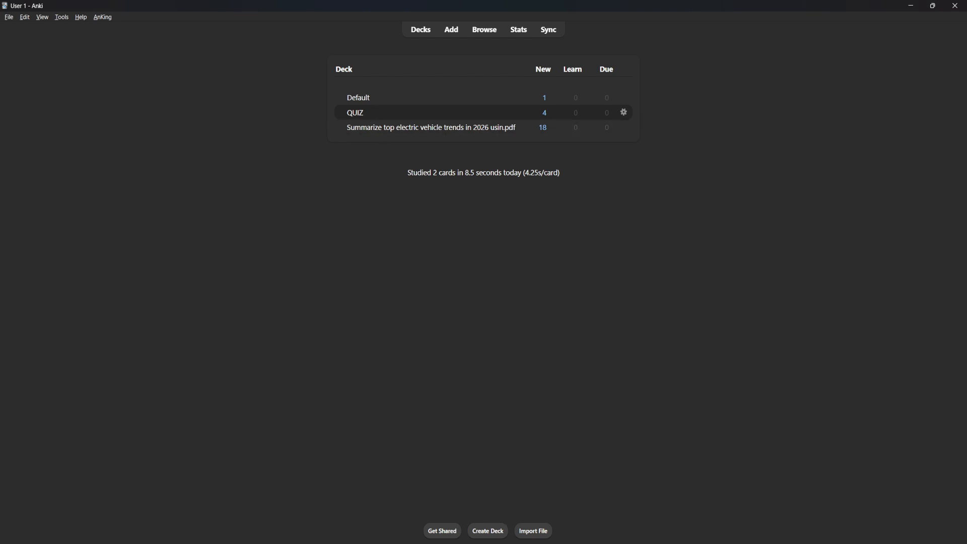
pyautogui.moveTo(516, 535)
pyautogui.click(592, 503)
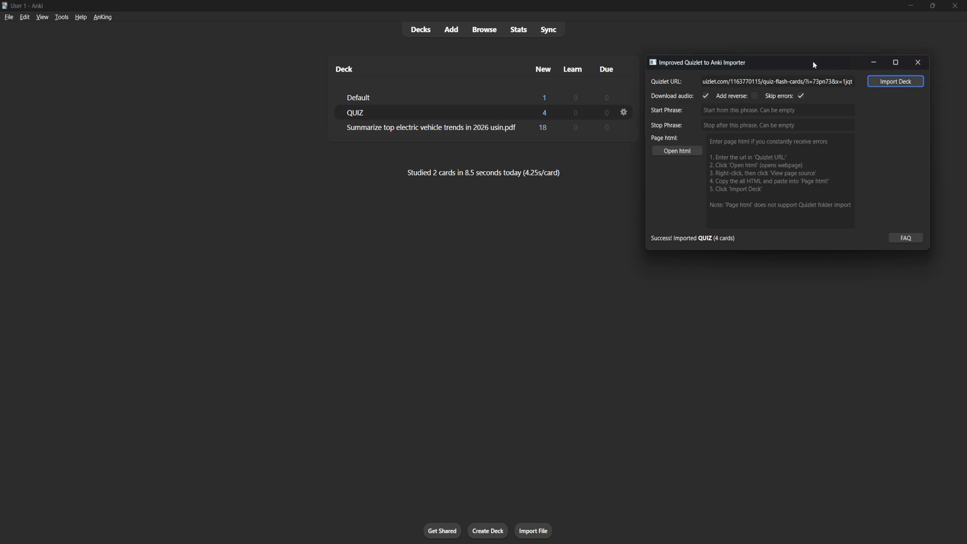
pyautogui.moveTo(814, 65); pyautogui.dragTo(825, 60)
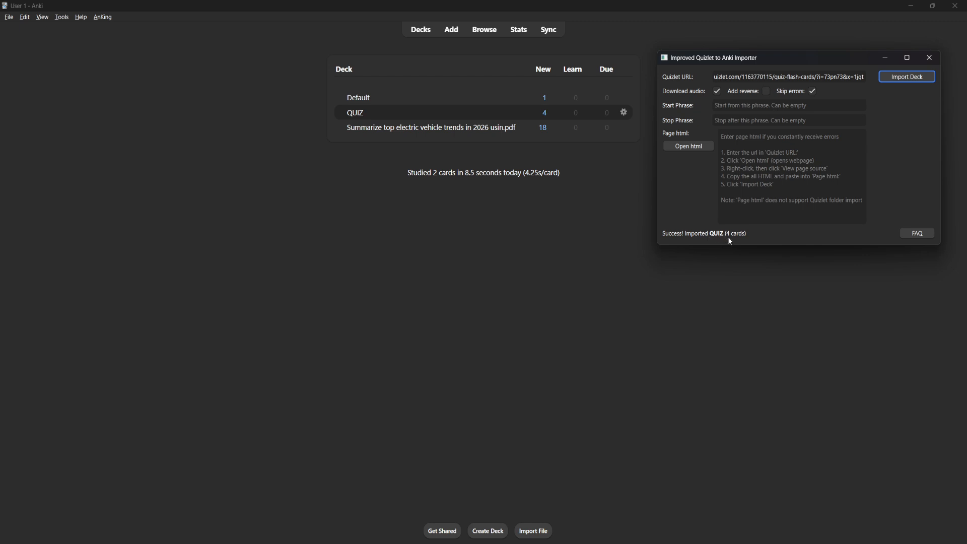
pyautogui.click(920, 62)
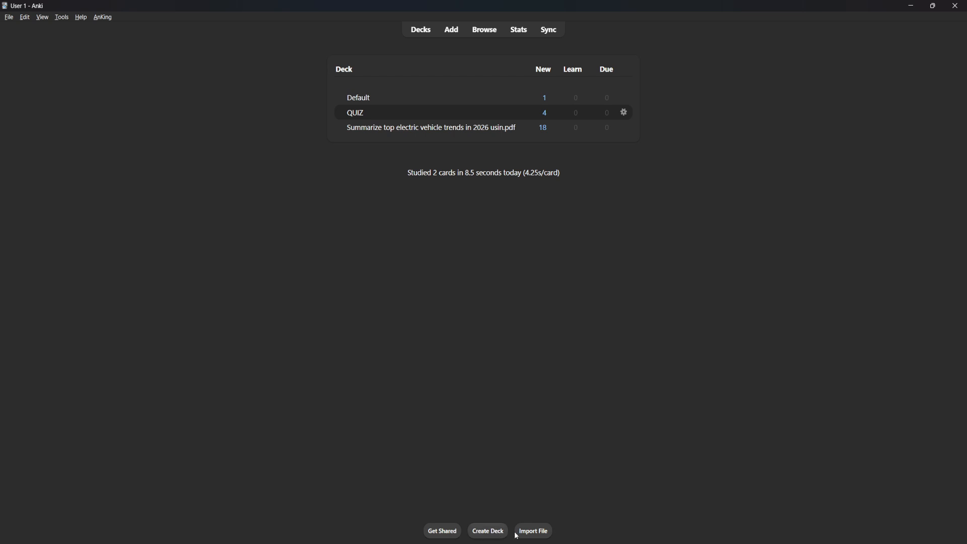
# Start a file import in Anki and choose the text file "What is the only food that can neve" from Downloads.
pyautogui.click(532, 531)
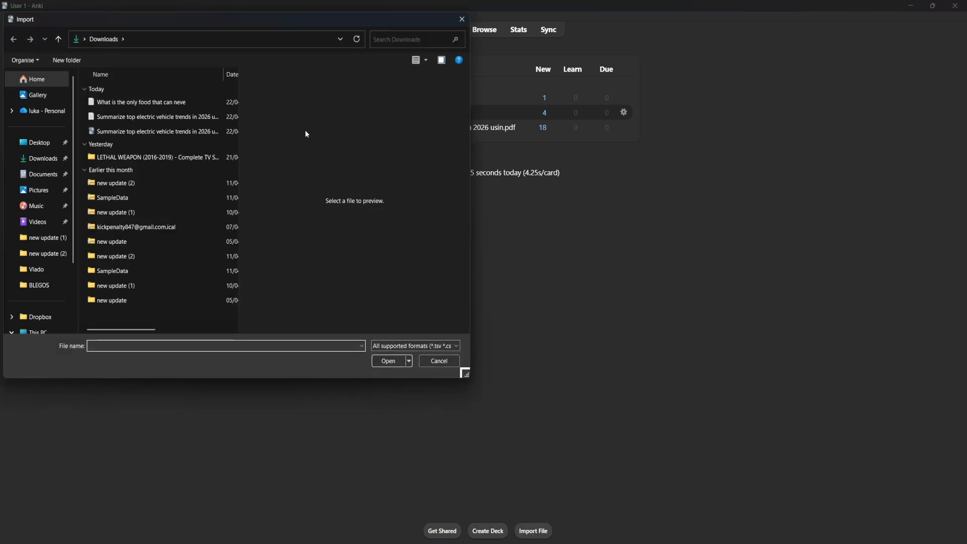
pyautogui.click(155, 103)
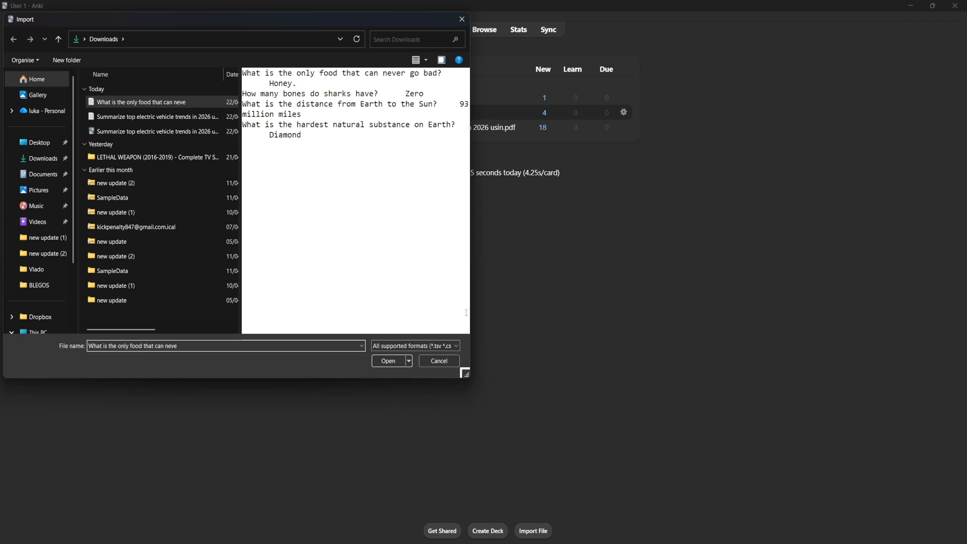
pyautogui.click(388, 361)
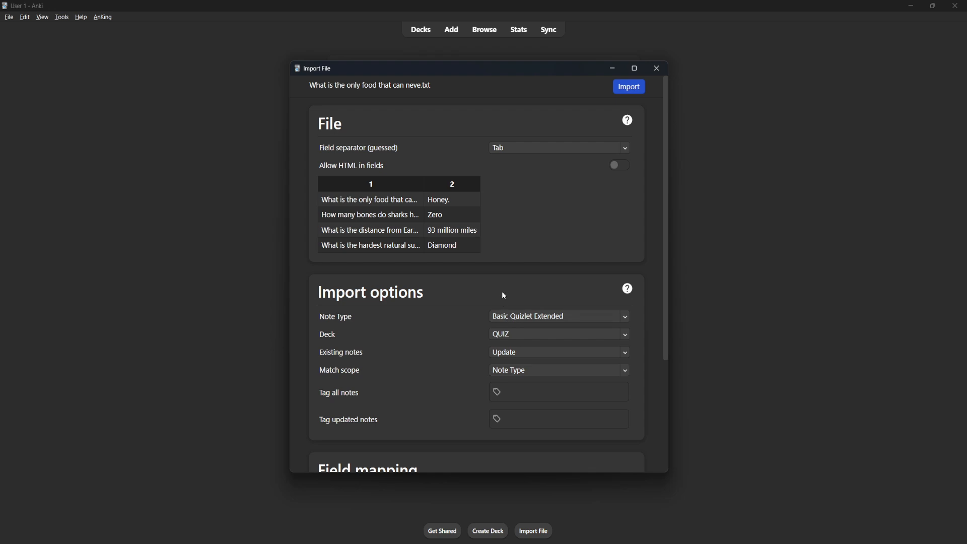
# Review the import options and field mapping, import the tab-separated notes into the QUIZ deck and close the import overview.
pyautogui.scroll(-3, 476, 136)
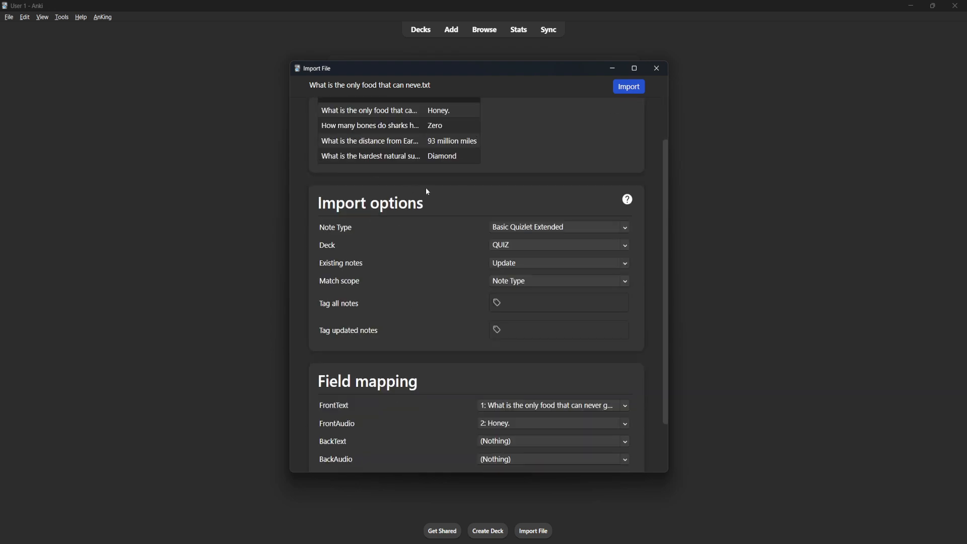
pyautogui.scroll(-2, 476, 216)
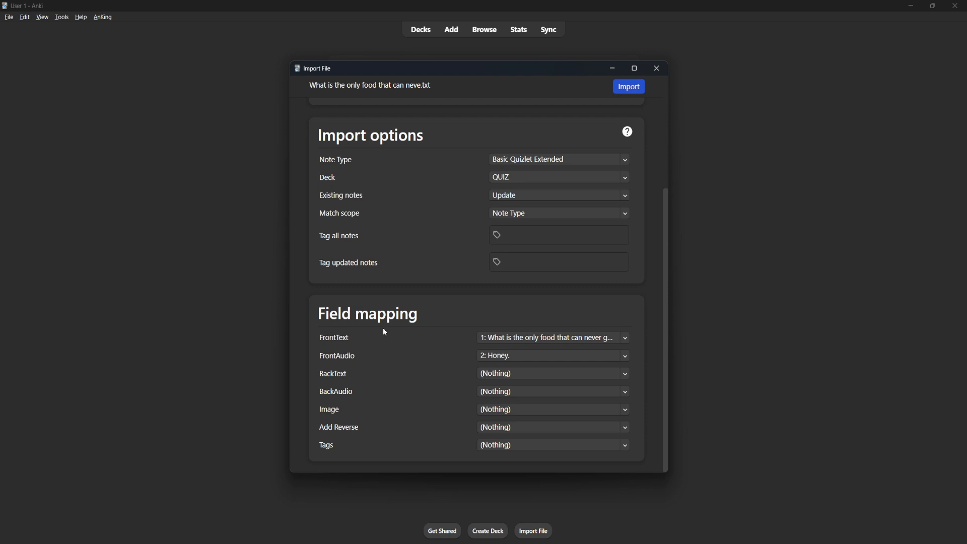
pyautogui.scroll(5, 507, 332)
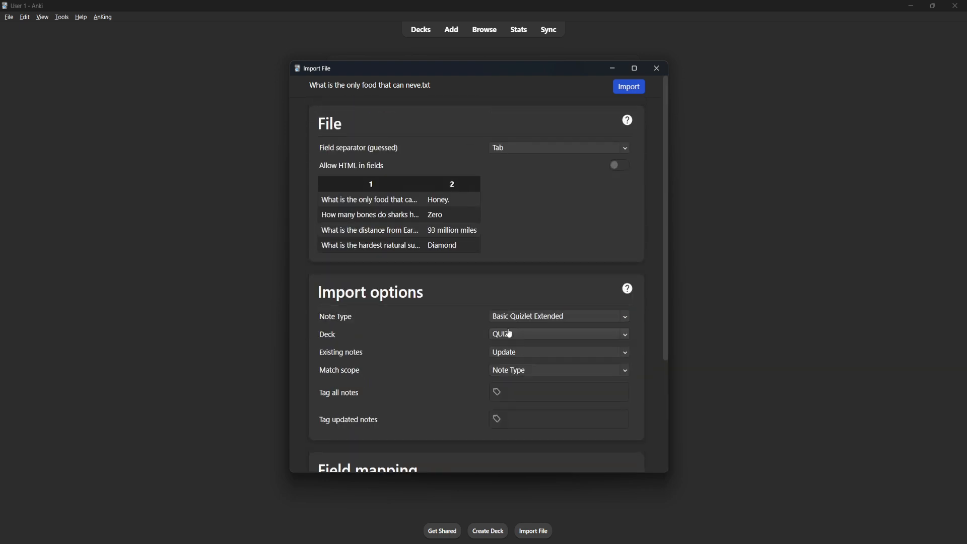
pyautogui.click(630, 87)
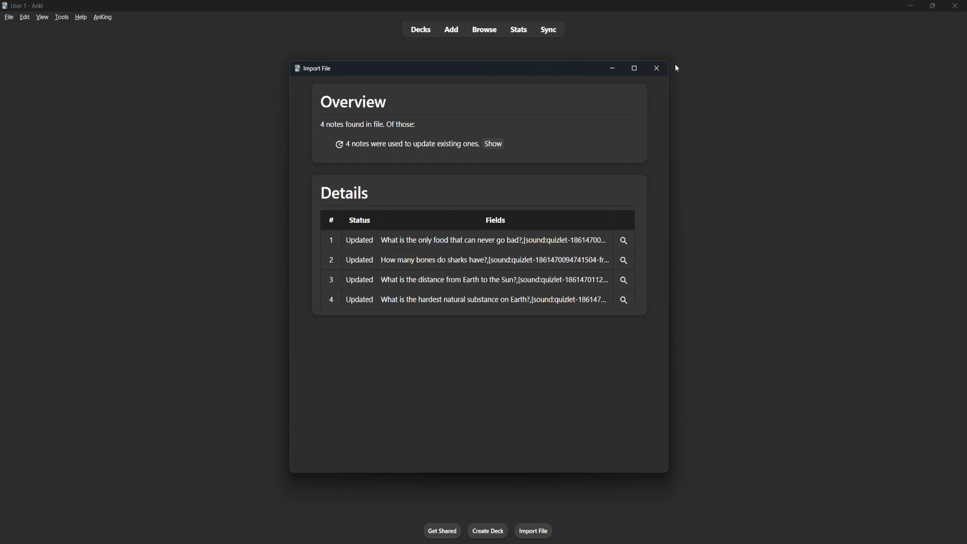
pyautogui.click(657, 69)
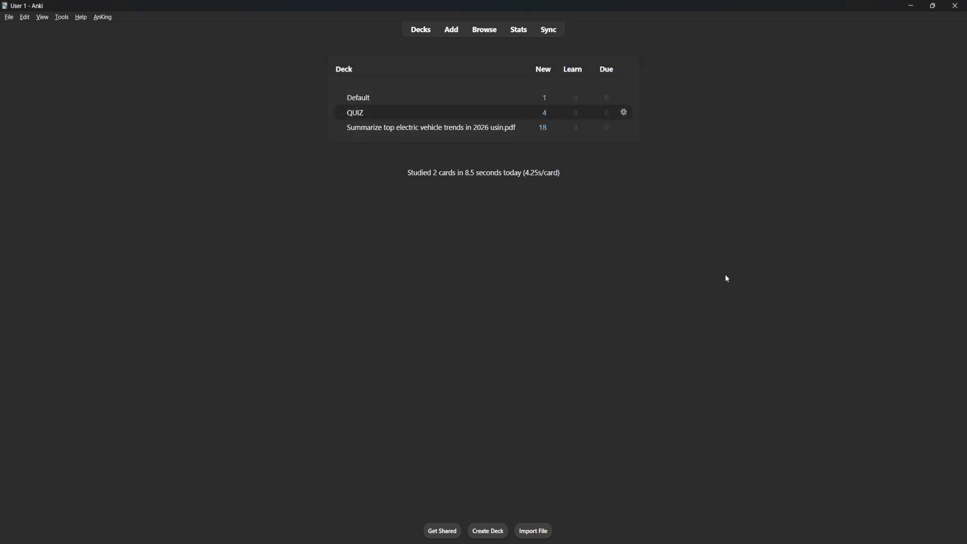
# Start studying the QUIZ deck to check its first card, and return to the deck list.
pyautogui.click(354, 113)
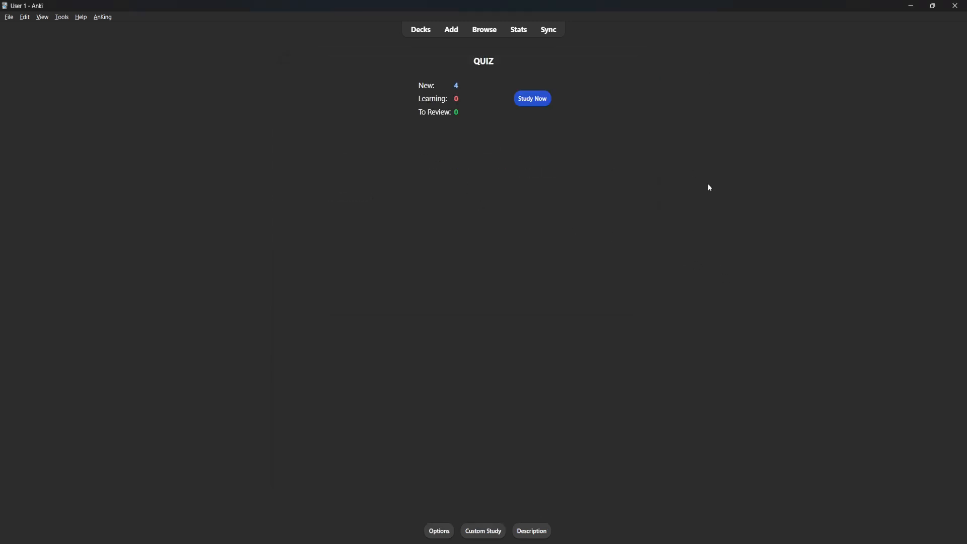
pyautogui.click(528, 100)
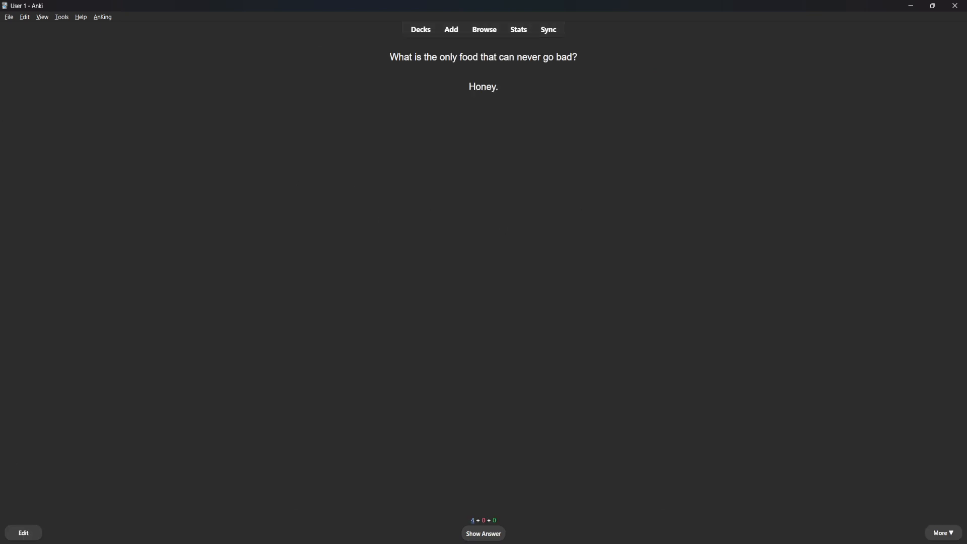
pyautogui.click(426, 30)
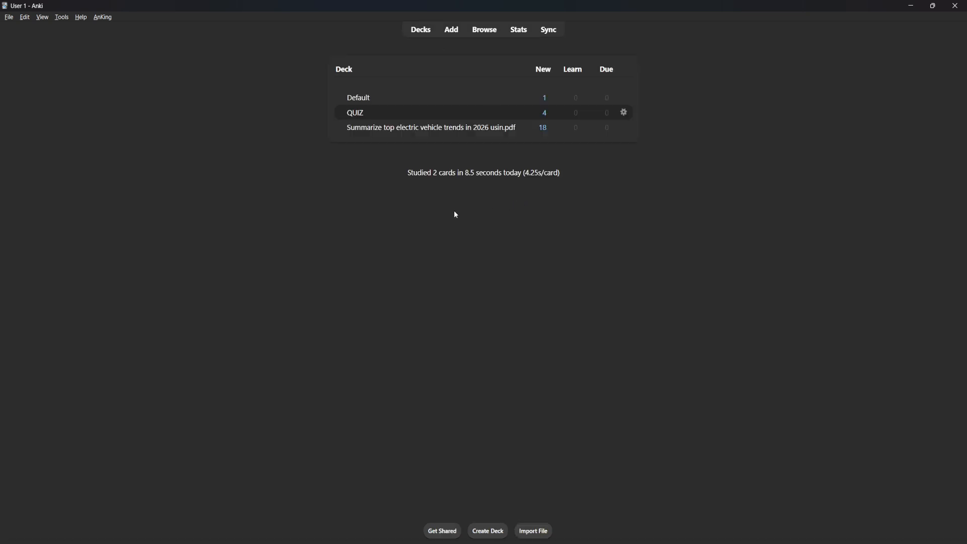